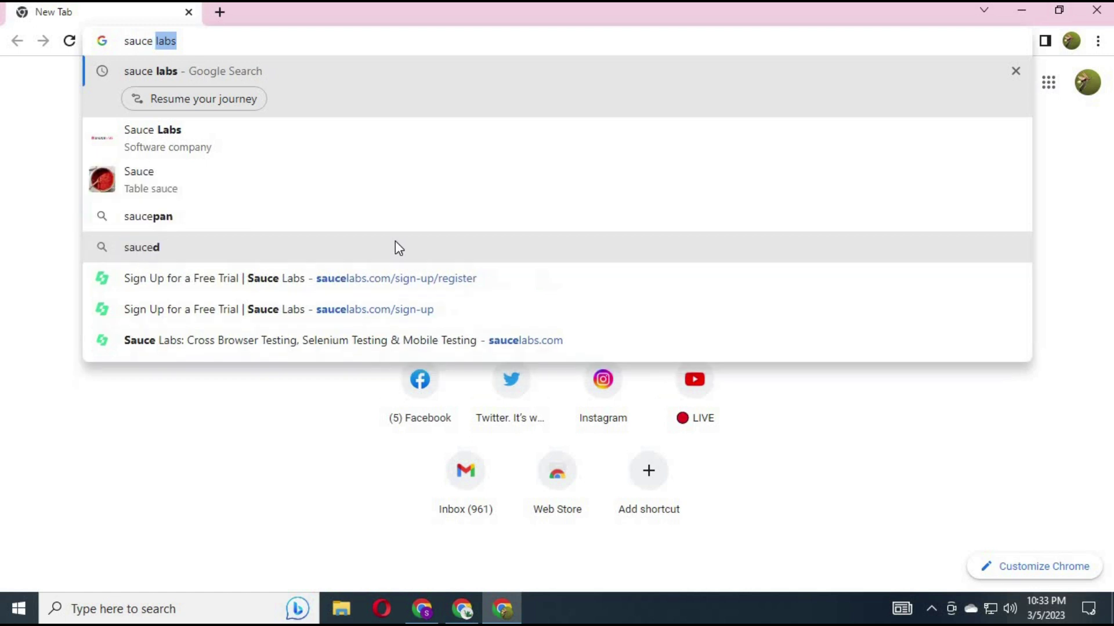
- Search Google for 'sauce labs' and open the 'Sauce Labs: Cross Browser Testing' result
key("Return")
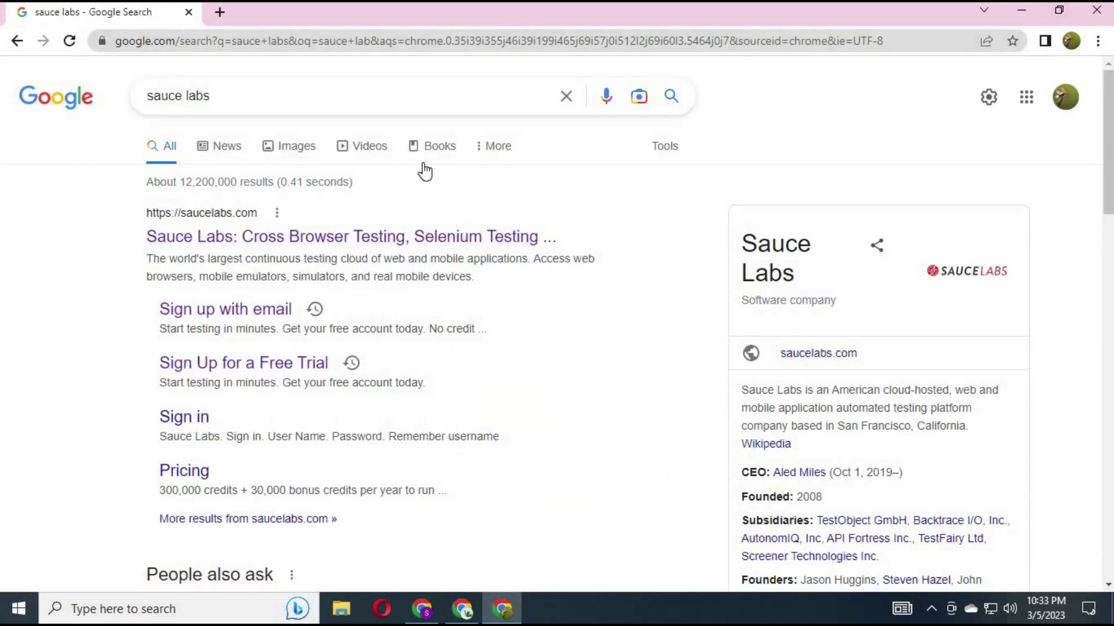
left_click(297, 238)
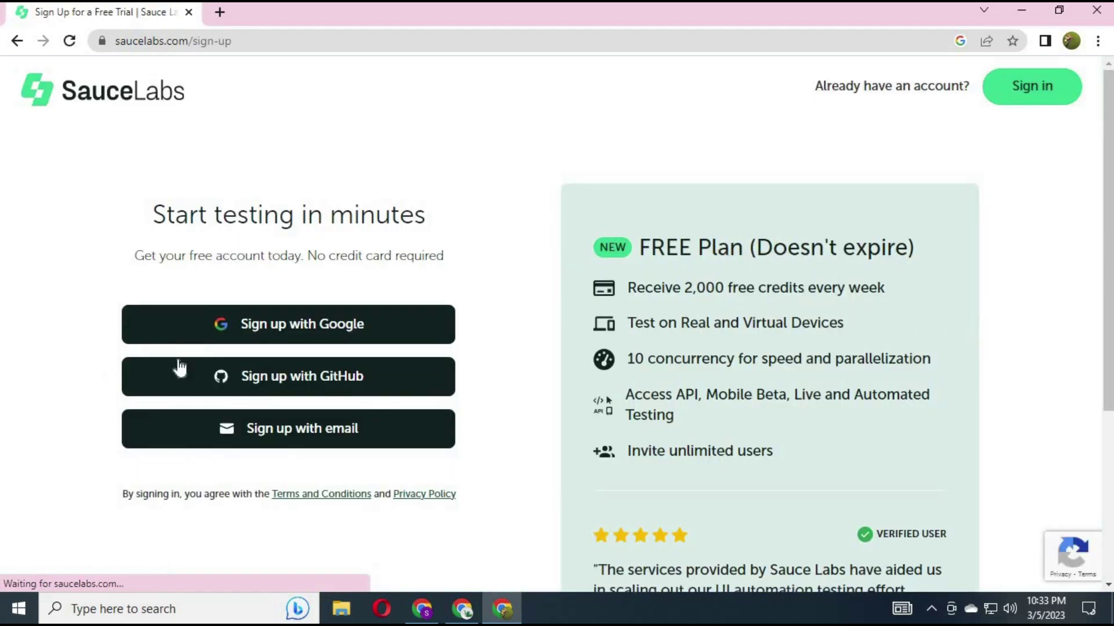
- Sign up for Sauce Labs with Google, picking the Google account in the chooser
left_click(289, 324)
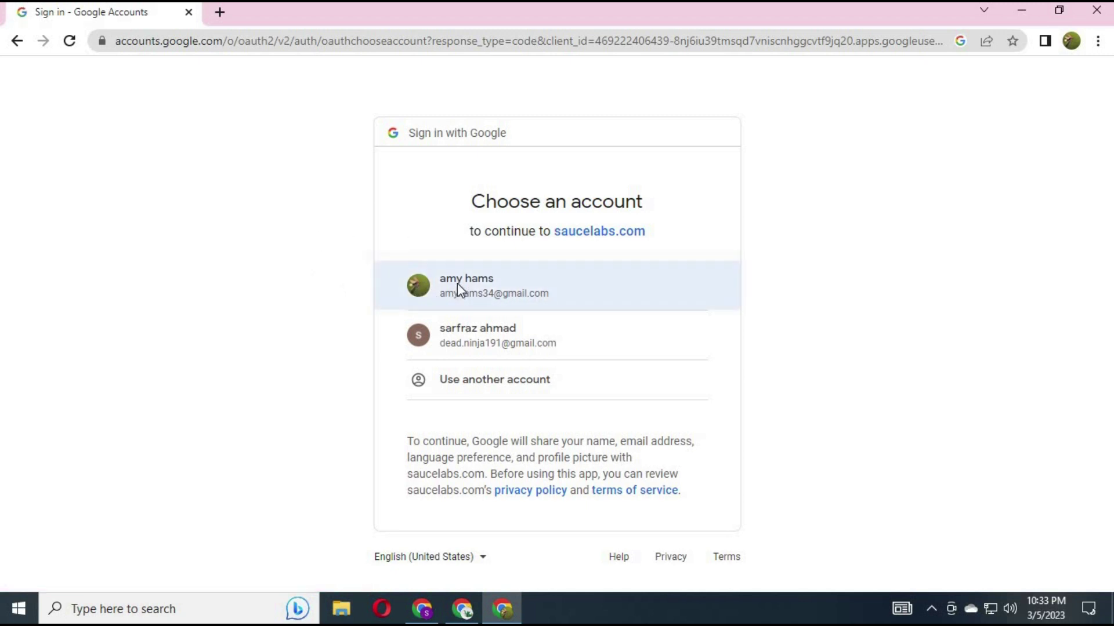
left_click(457, 283)
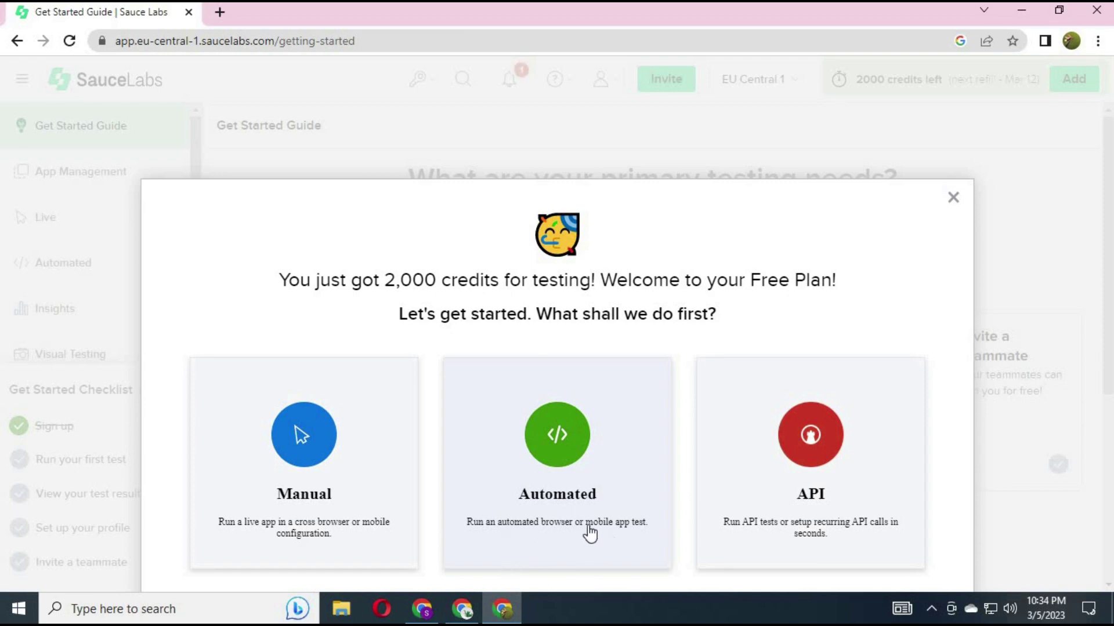
- Choose Manual testing, then open the Mobile browser (virtual) live test setup
left_click(303, 434)
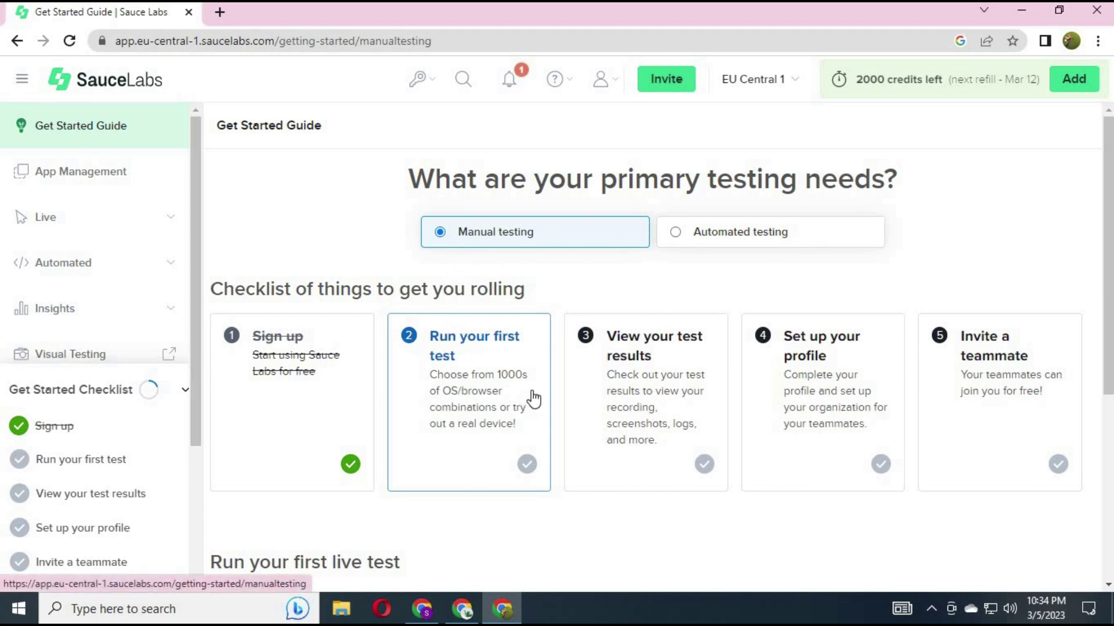
scroll(532, 271, "down", 4)
scroll(532, 271, "down", 2)
scroll(530, 270, "up", 3)
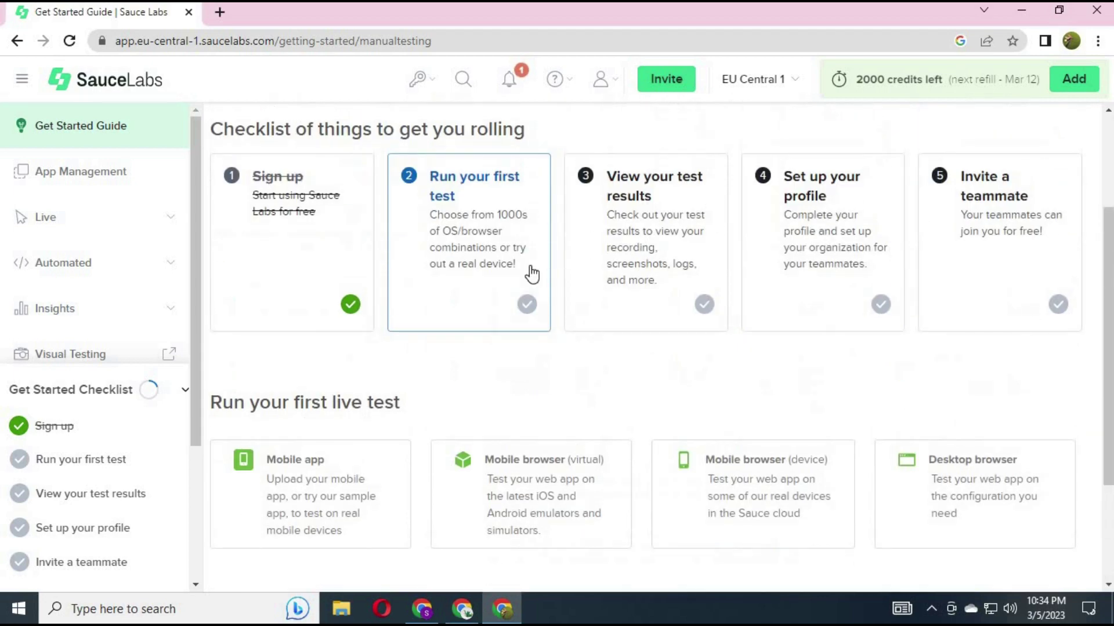
scroll(532, 271, "up", 3)
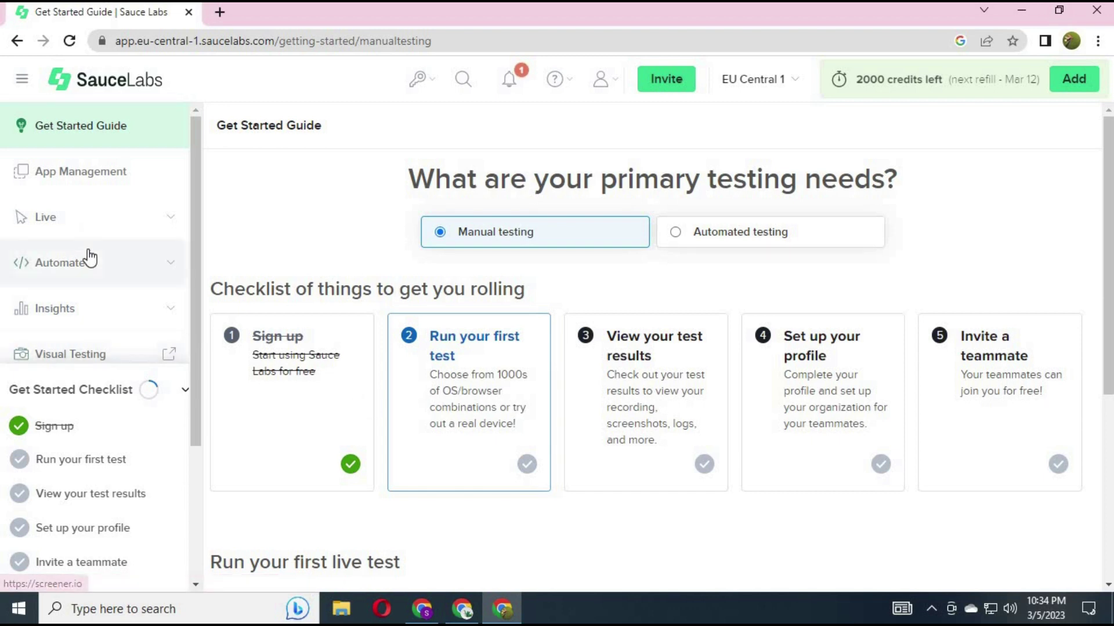
scroll(116, 231, "down", 2)
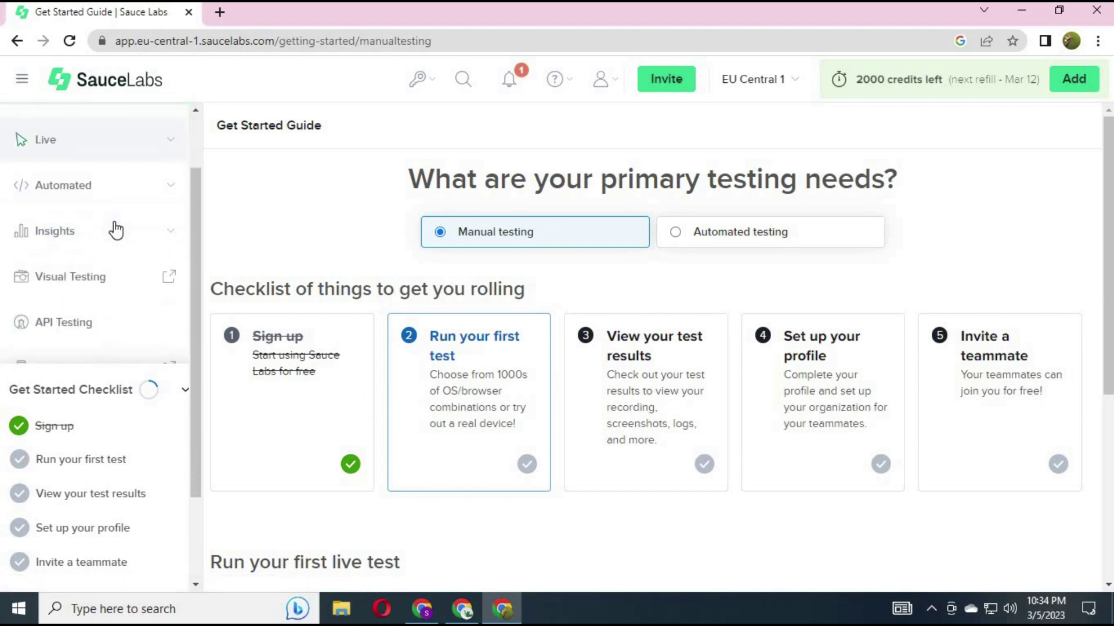
scroll(116, 230, "up", 2)
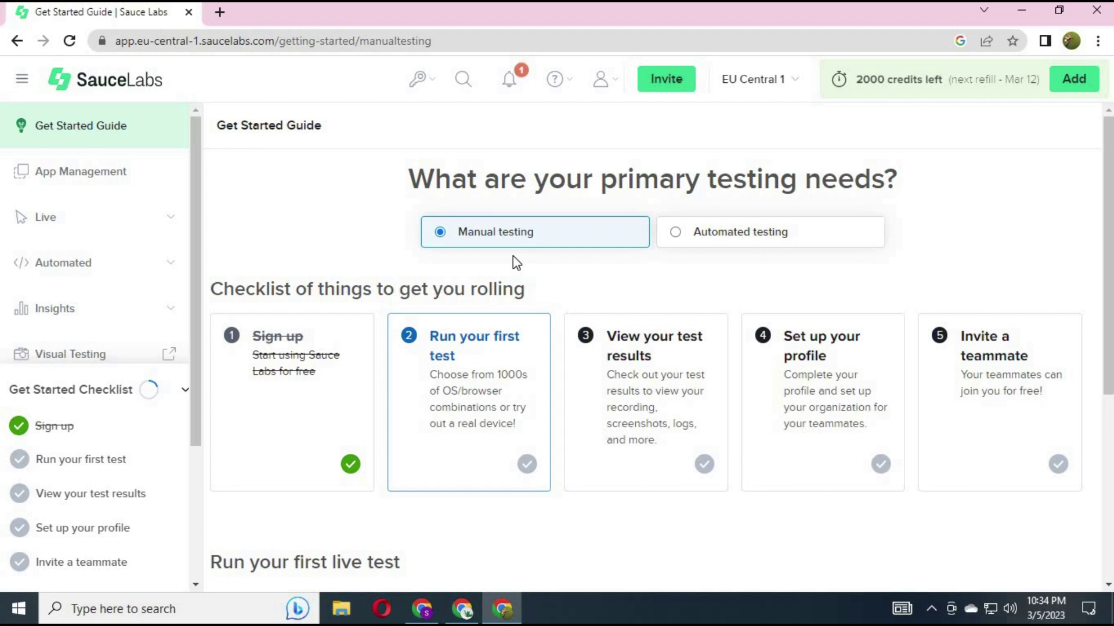
scroll(513, 256, "down", 1)
scroll(448, 351, "down", 2)
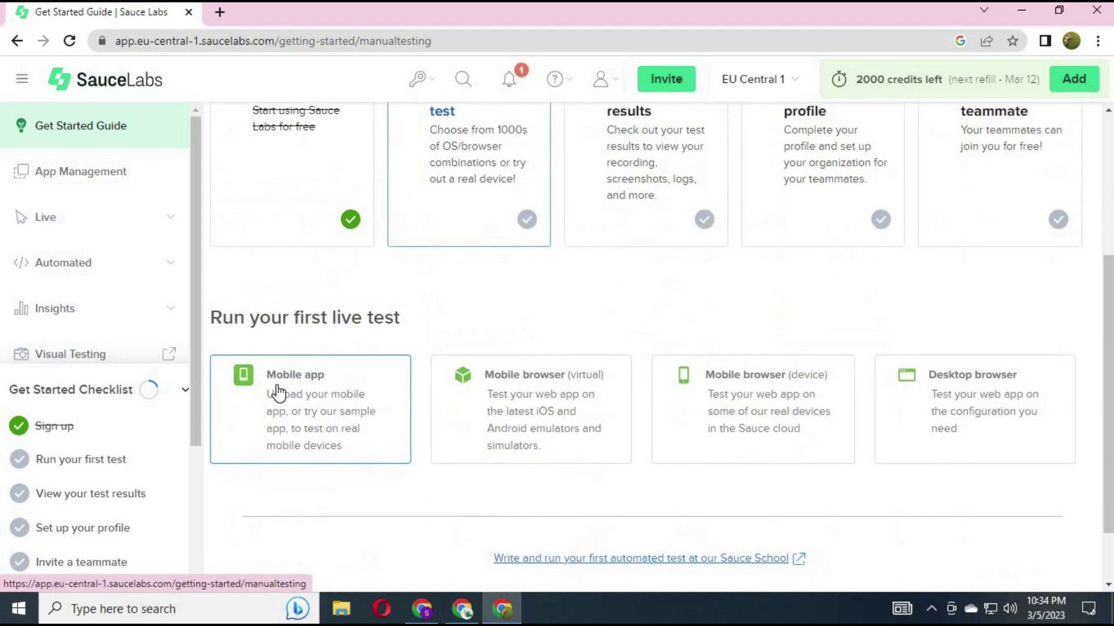
left_click(534, 400)
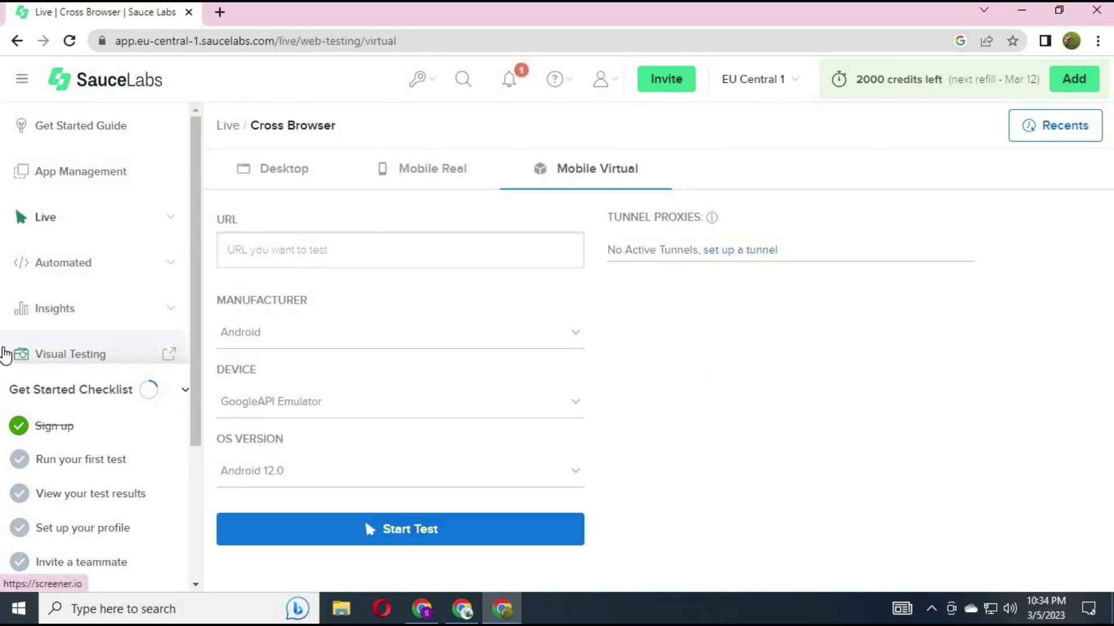
- Return to the Get Started Guide and open the Desktop browser live test setup
left_click(30, 127)
scroll(745, 439, "down", 5)
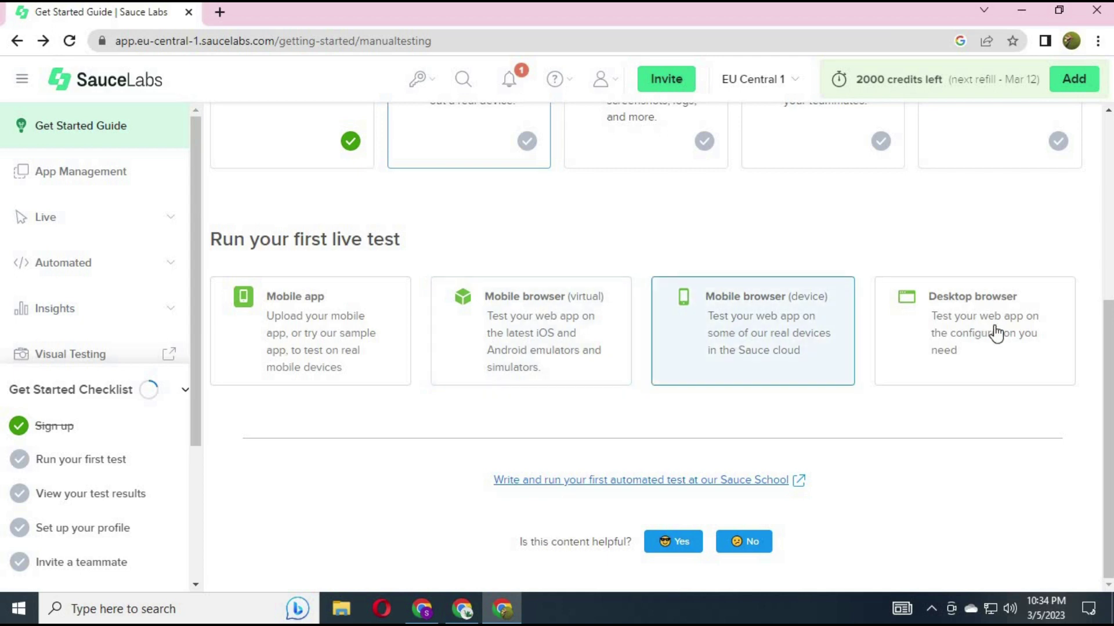
left_click(986, 335)
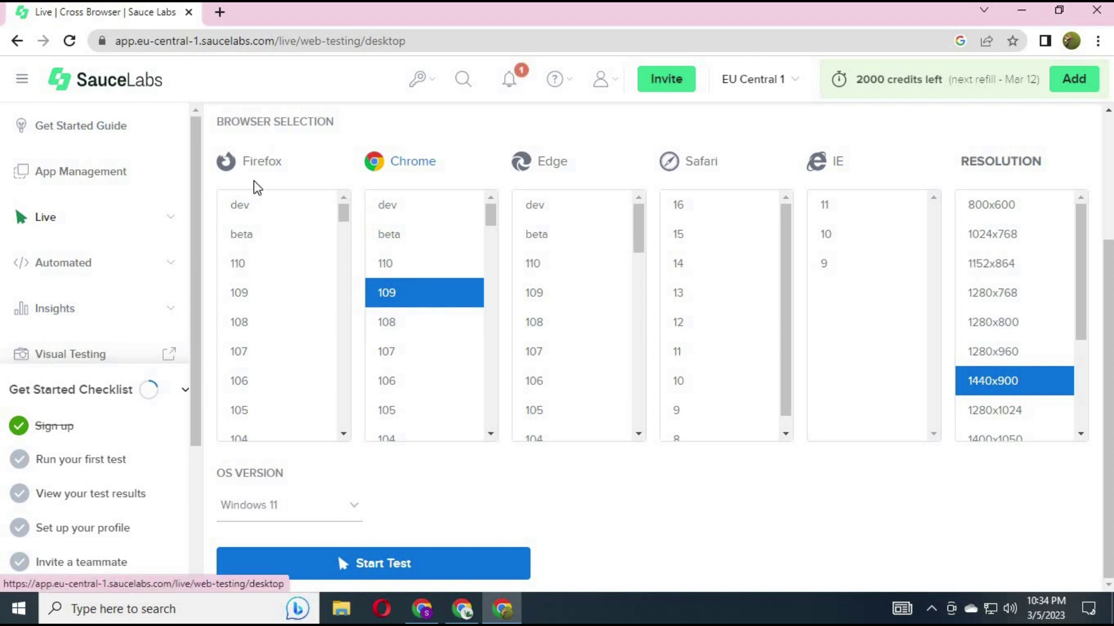
- Start a live desktop test on Windows 11 with Chrome 109 at 1440x900
scroll(724, 412, "down", 1)
left_click(349, 514)
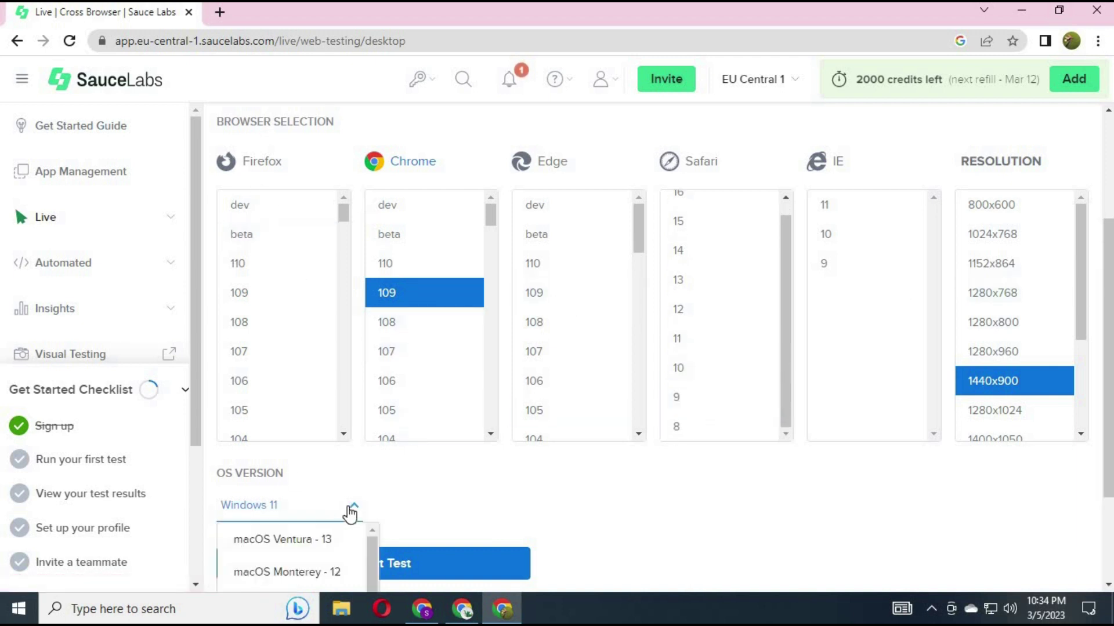
scroll(354, 507, "down", 3)
scroll(350, 456, "down", 1)
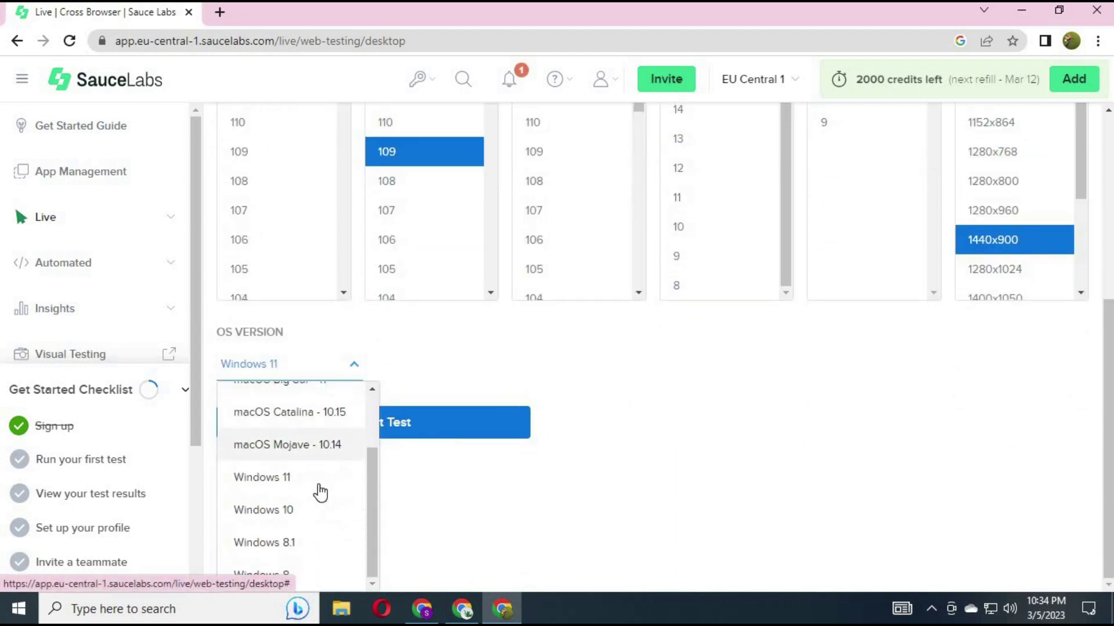
scroll(320, 493, "up", 2)
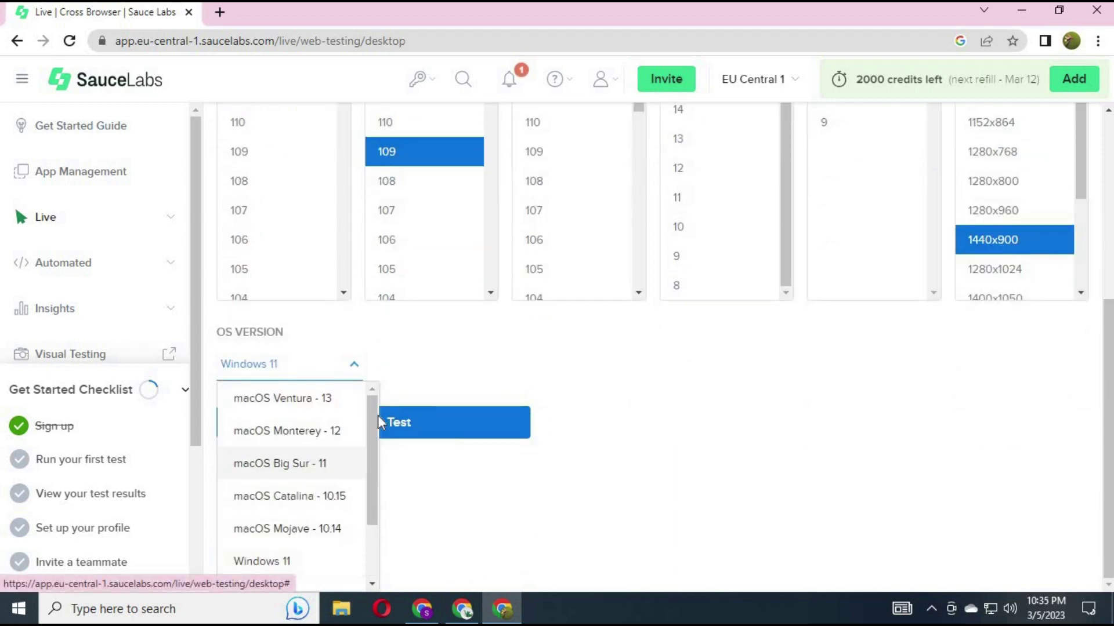
scroll(460, 432, "up", 2)
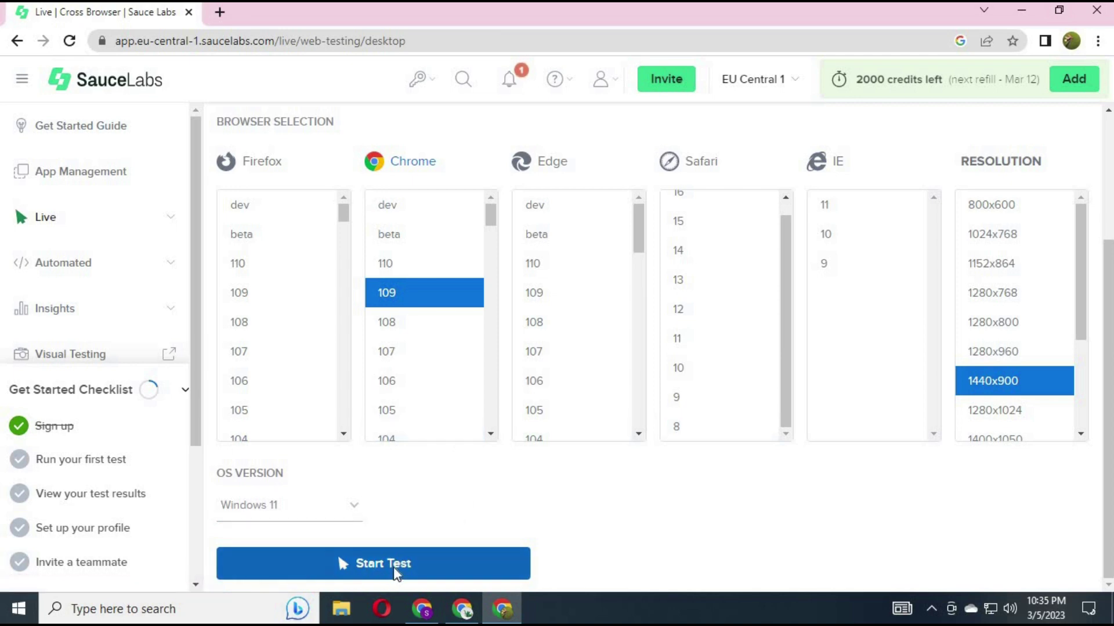
left_click(418, 565)
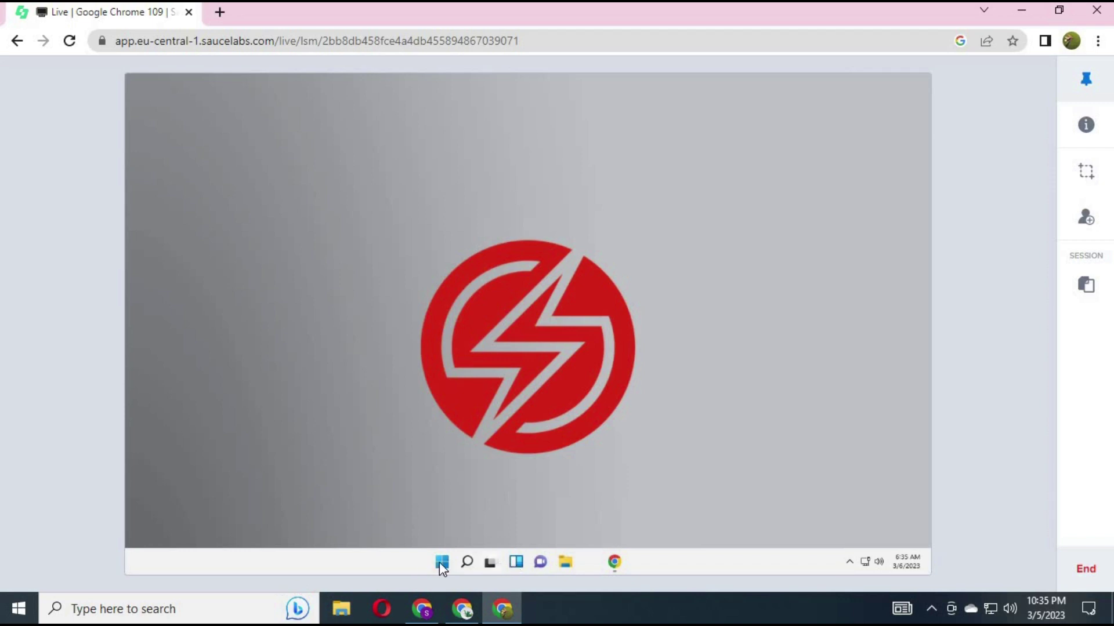
- Open the Start menu on the remote Windows 11 desktop
left_click(441, 562)
- Bring the remote Chrome window forward and search for 'speed tes'
mouse_move(619, 574)
left_click(598, 504)
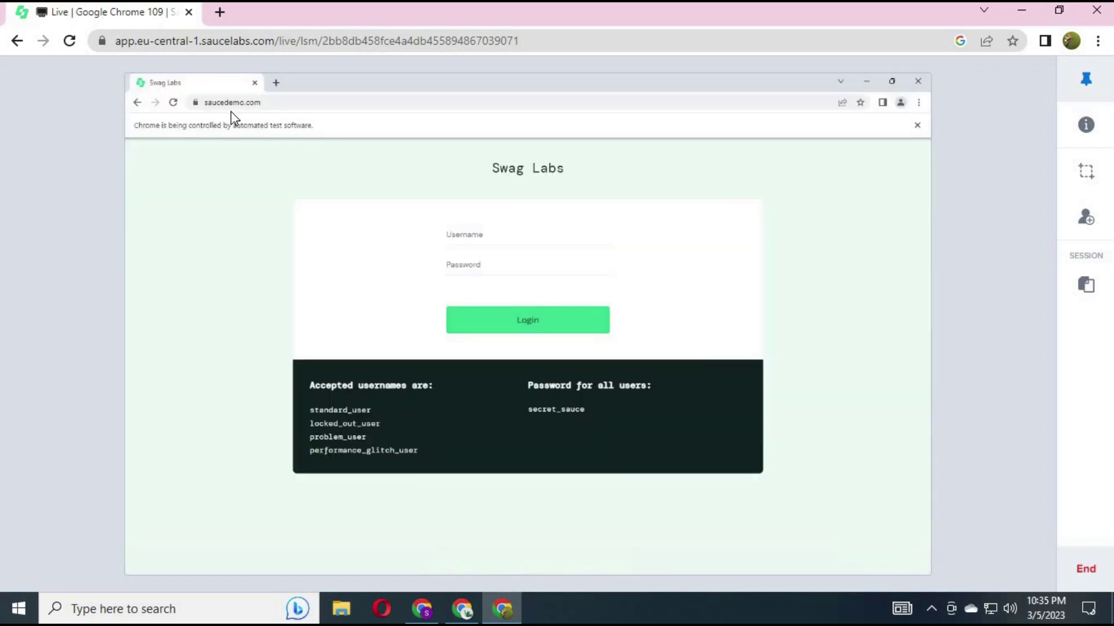
left_click(259, 110)
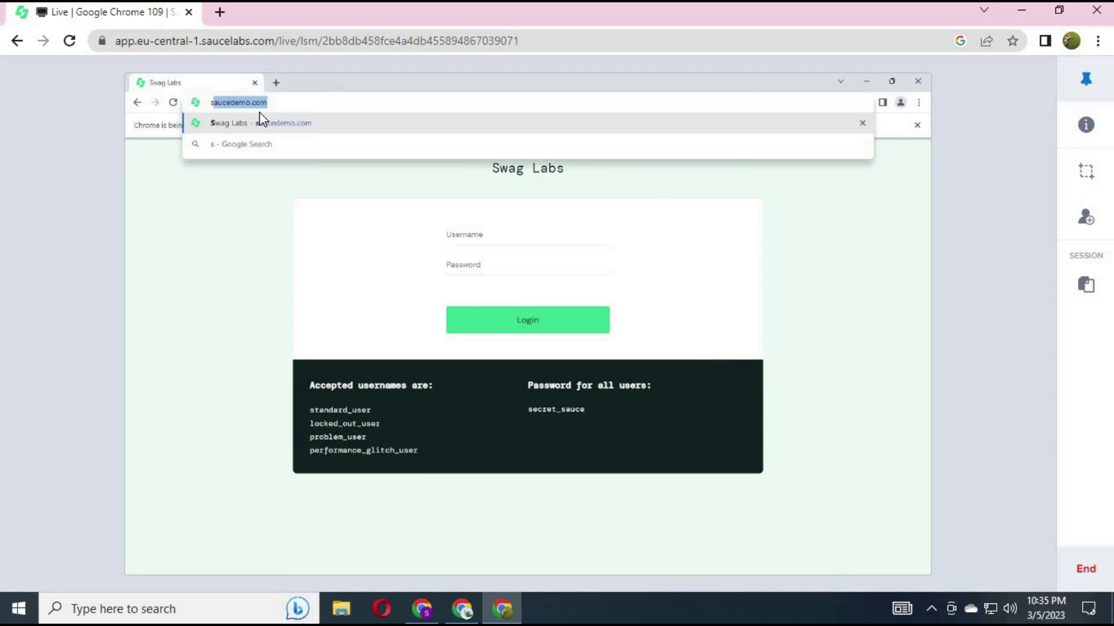
type("speed test")
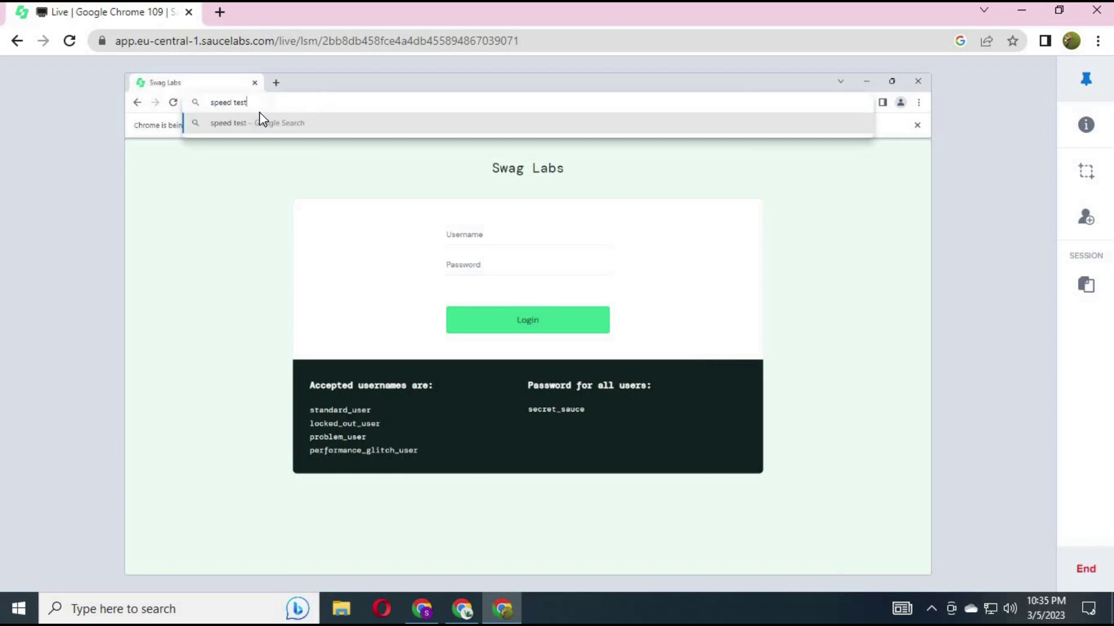
key("Return")
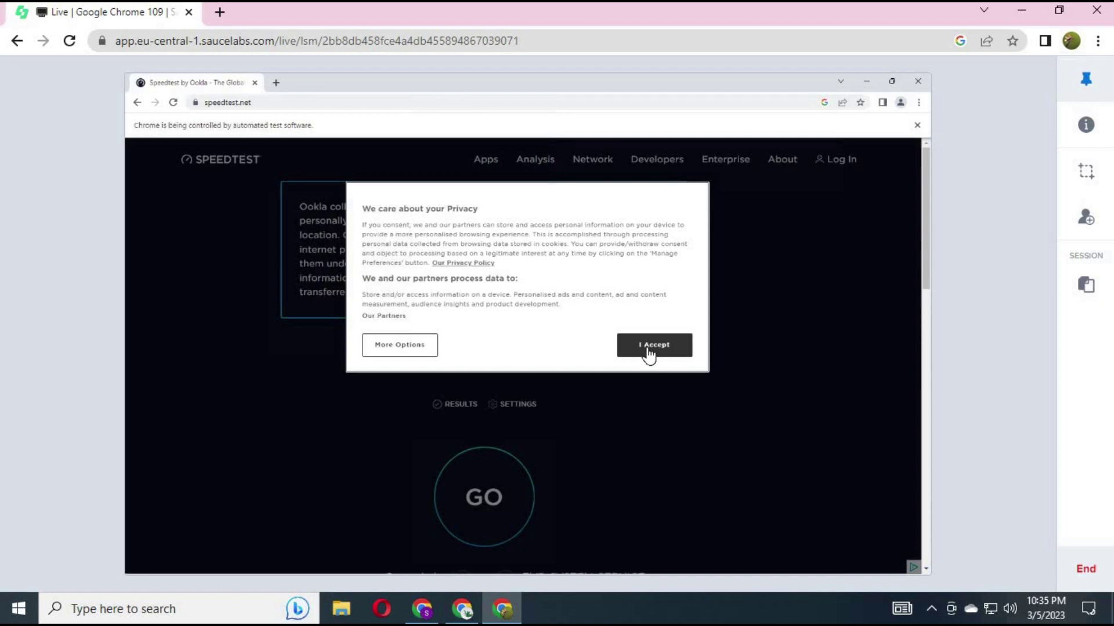
- Accept Speedtest's privacy notice, run the test to 1219.74 Mbps download, then minimize Chrome
left_click(648, 350)
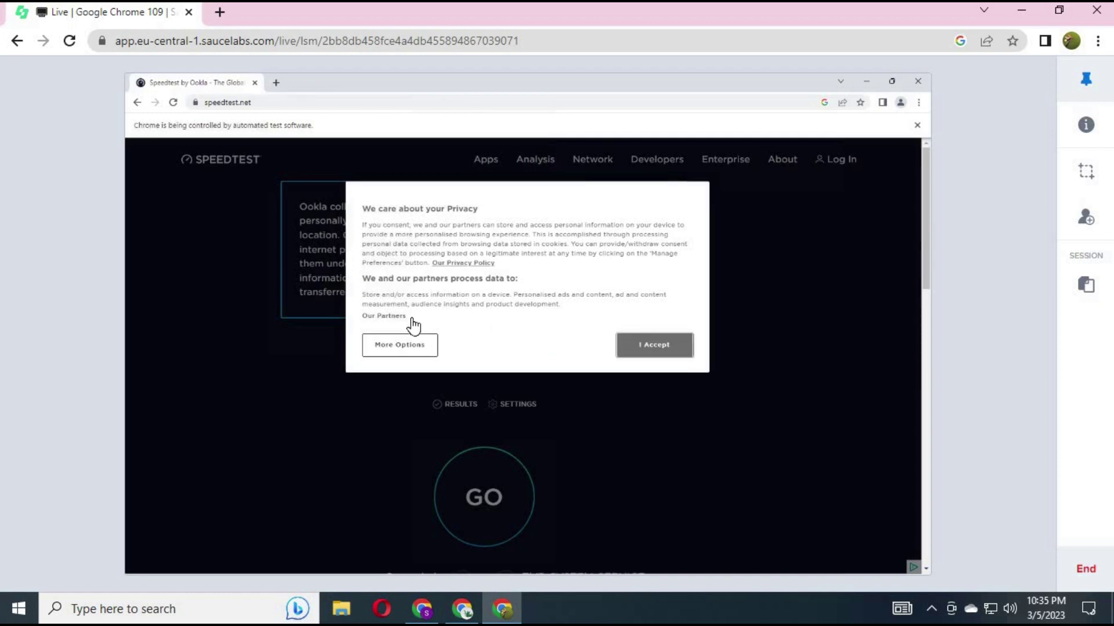
left_click(496, 498)
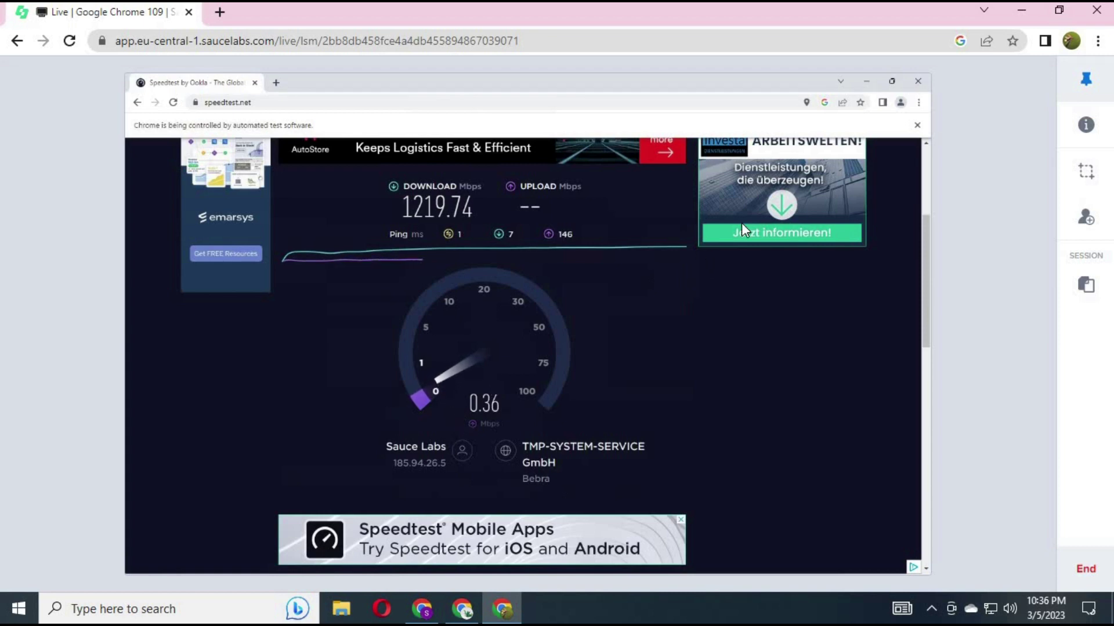
left_click(867, 82)
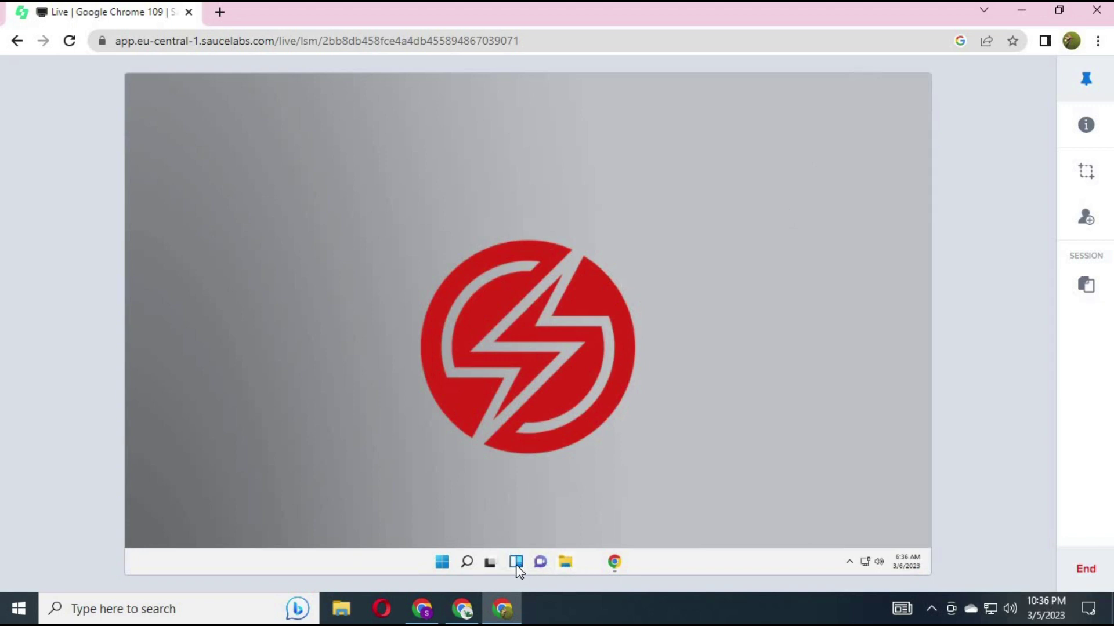
left_click(614, 562)
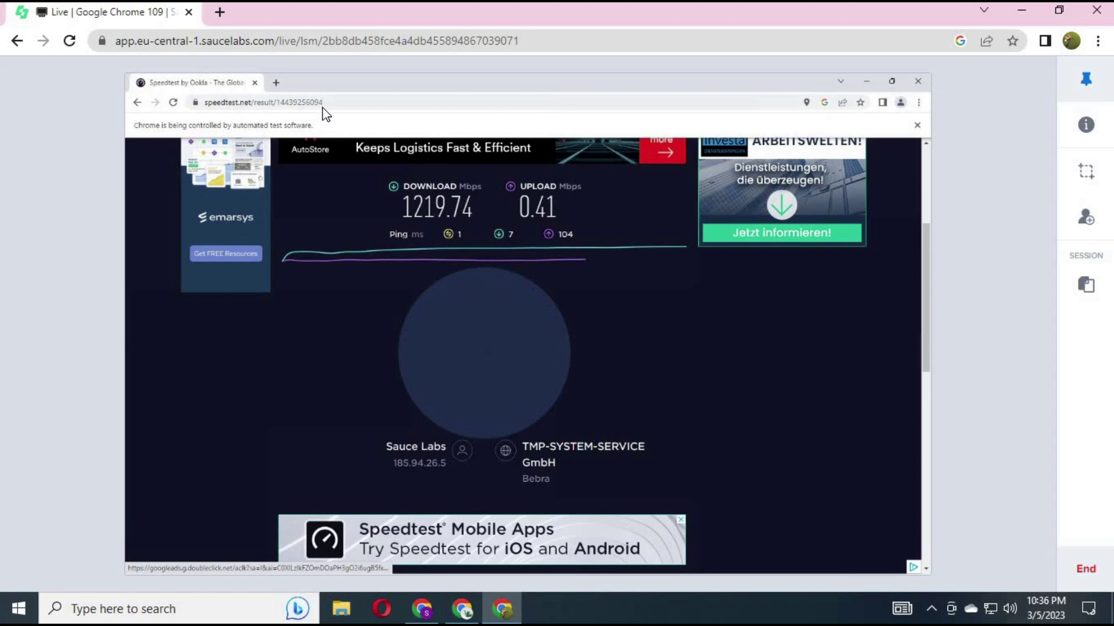
left_click(323, 107)
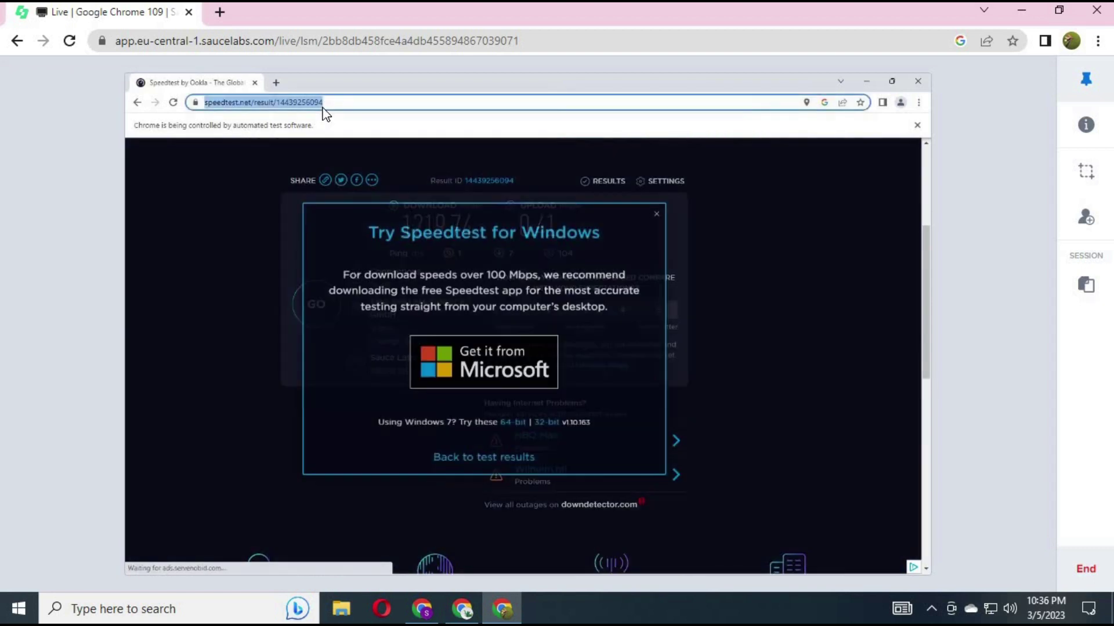
type("www.")
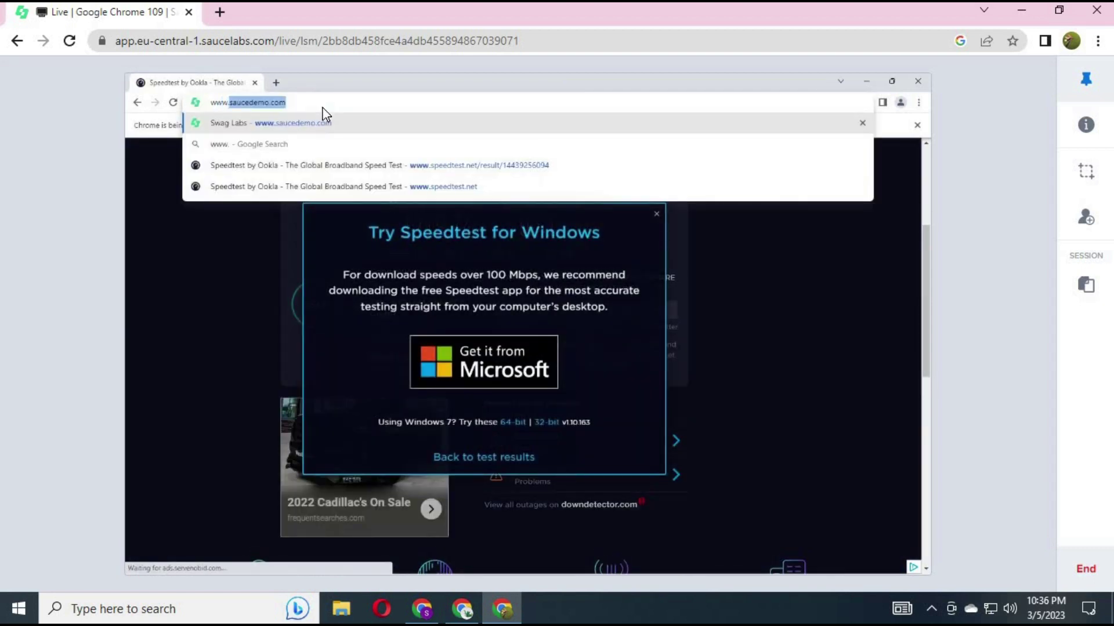
type("youtube")
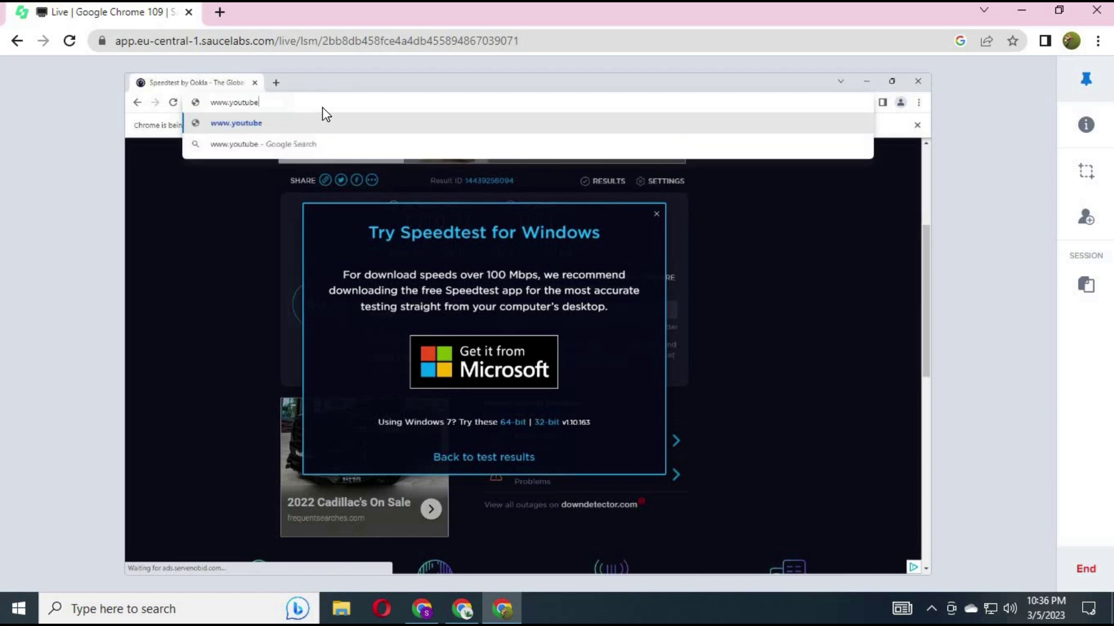
type(".com")
key("Return")
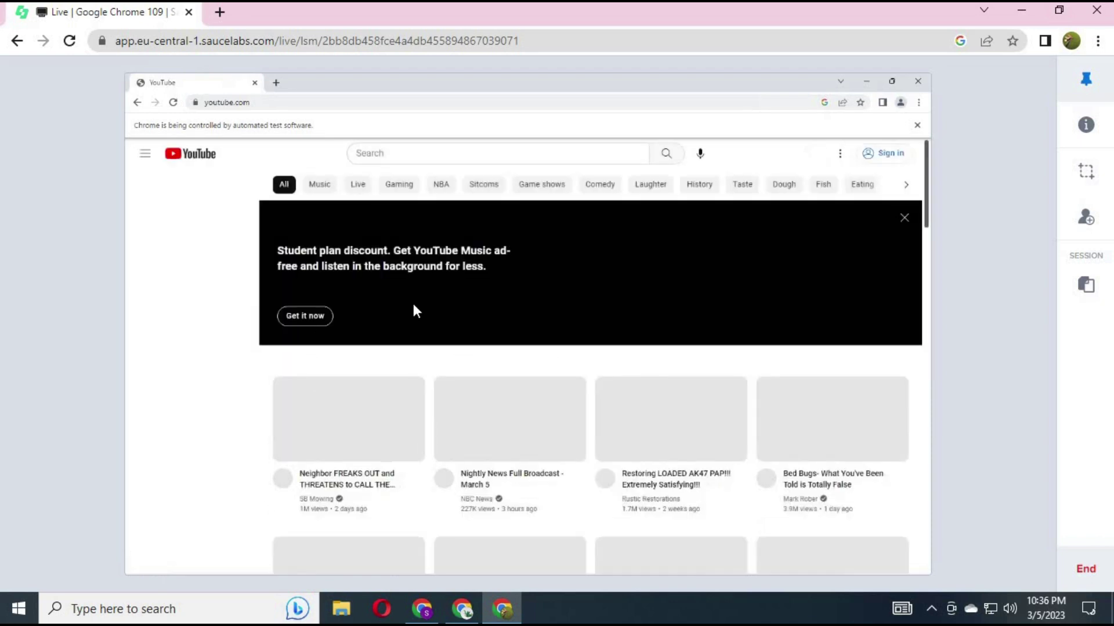
- Close the YouTube Music promo and search YouTube for 'fake video calling'
left_click(905, 216)
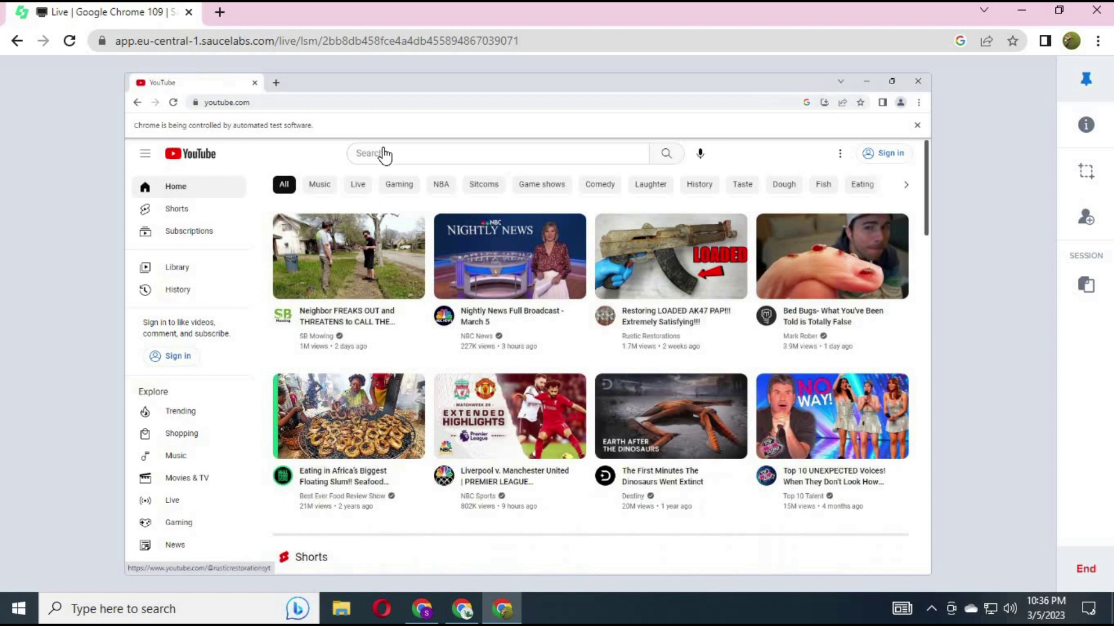
left_click(406, 151)
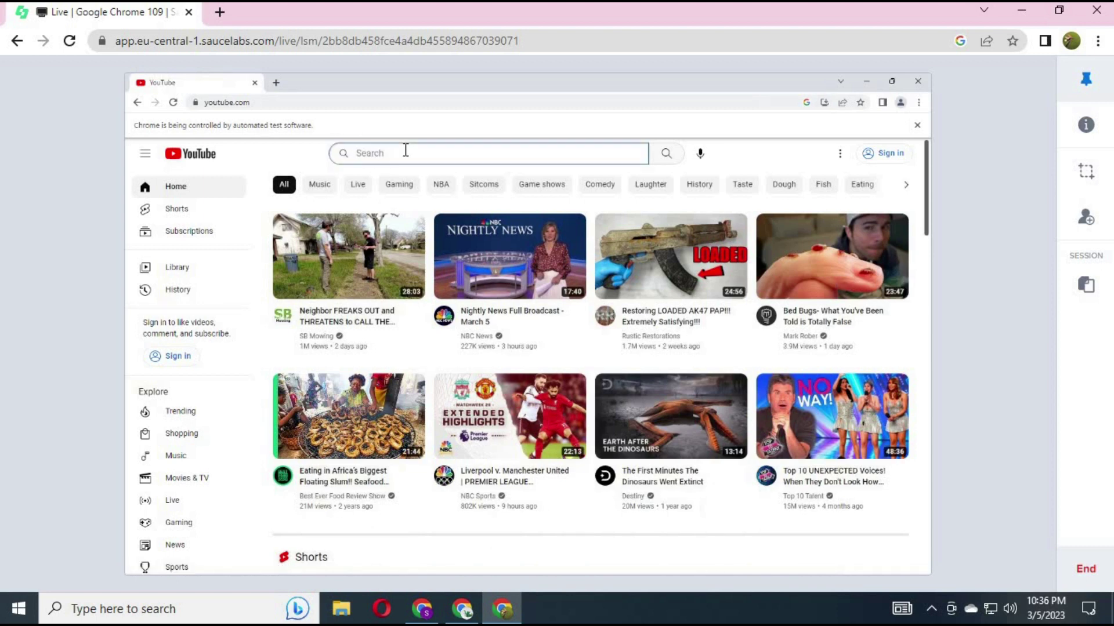
type("fa")
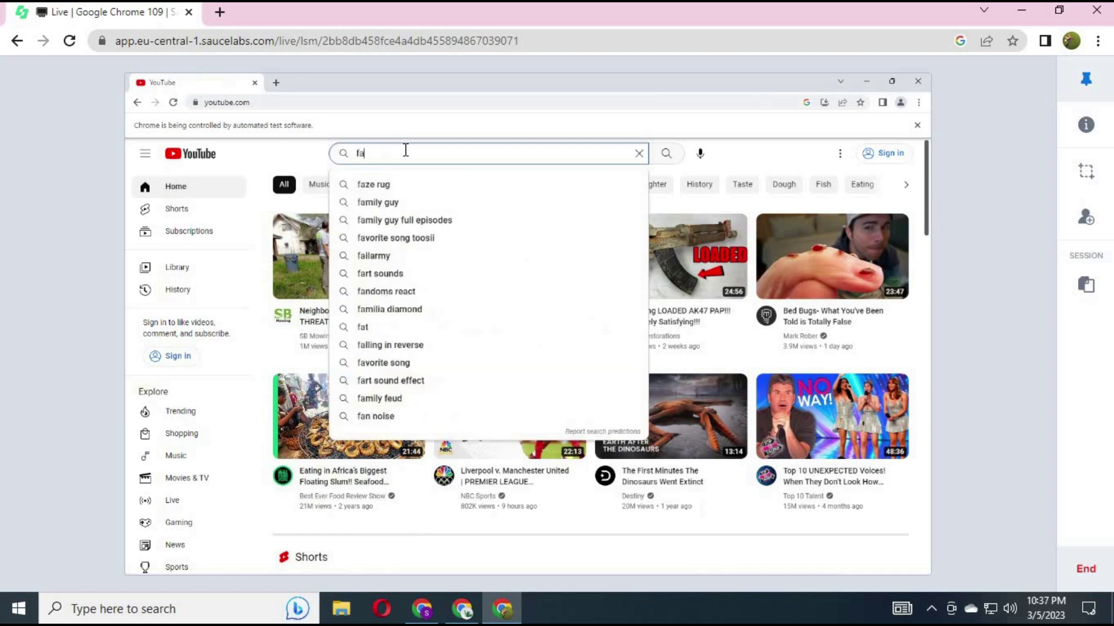
type("ke vi")
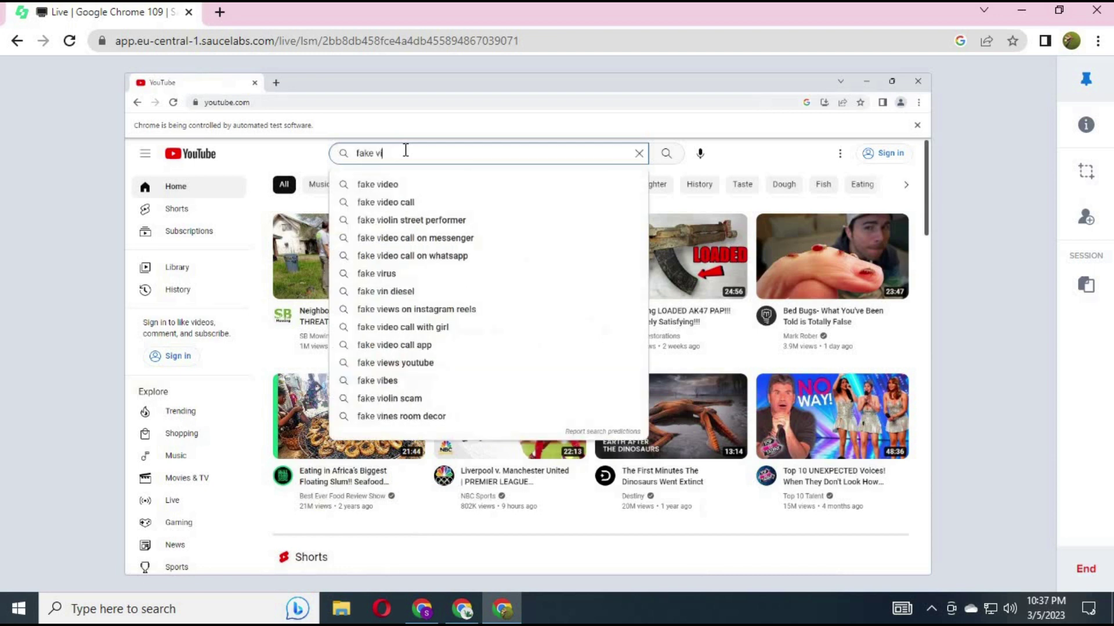
type("deo call")
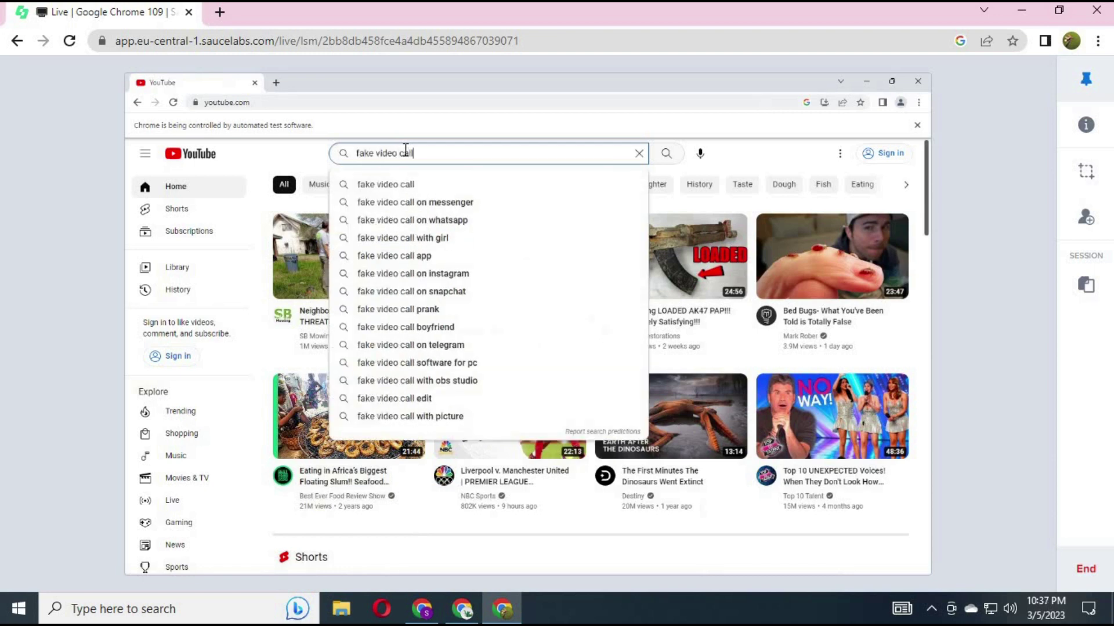
type("ing")
key("Return")
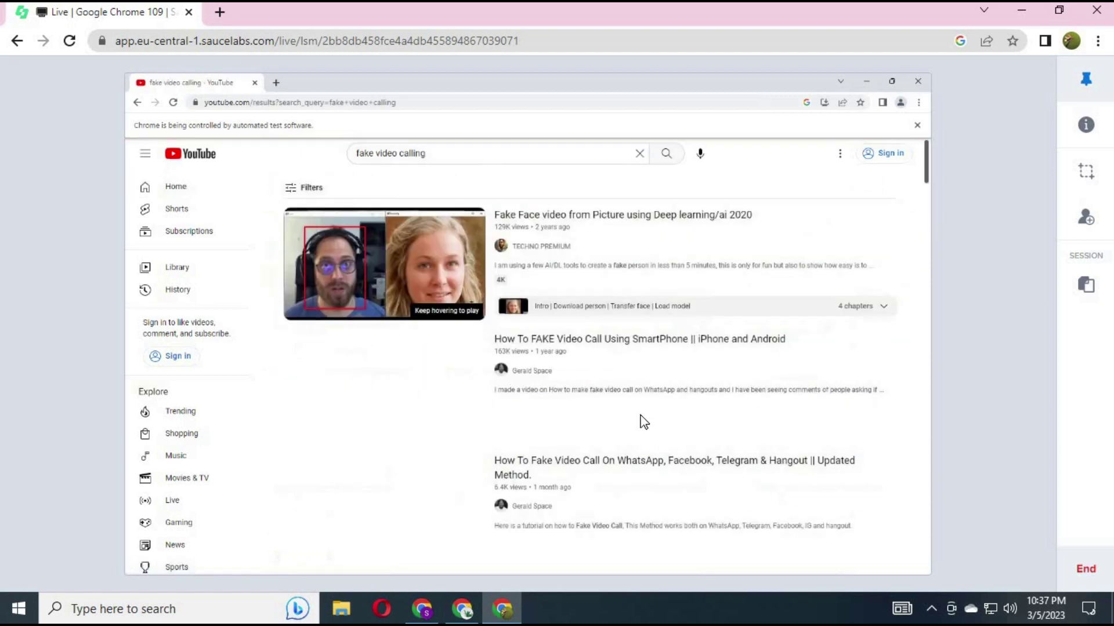
- Scroll down through the 'fake video calling' search results
mouse_move(622, 388)
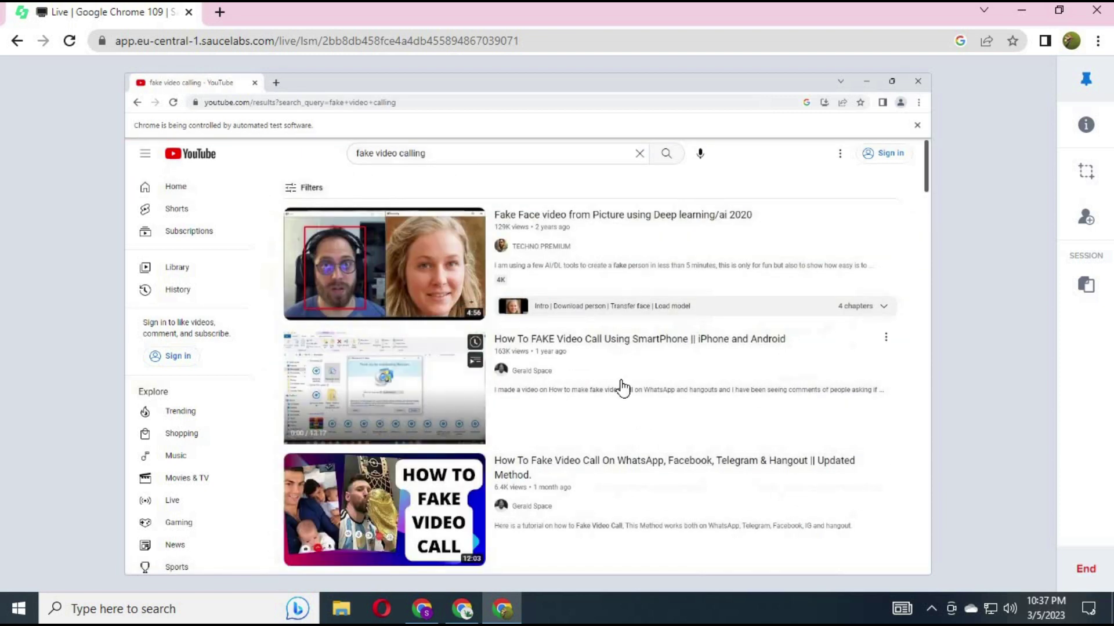
scroll(622, 387, "down", 3)
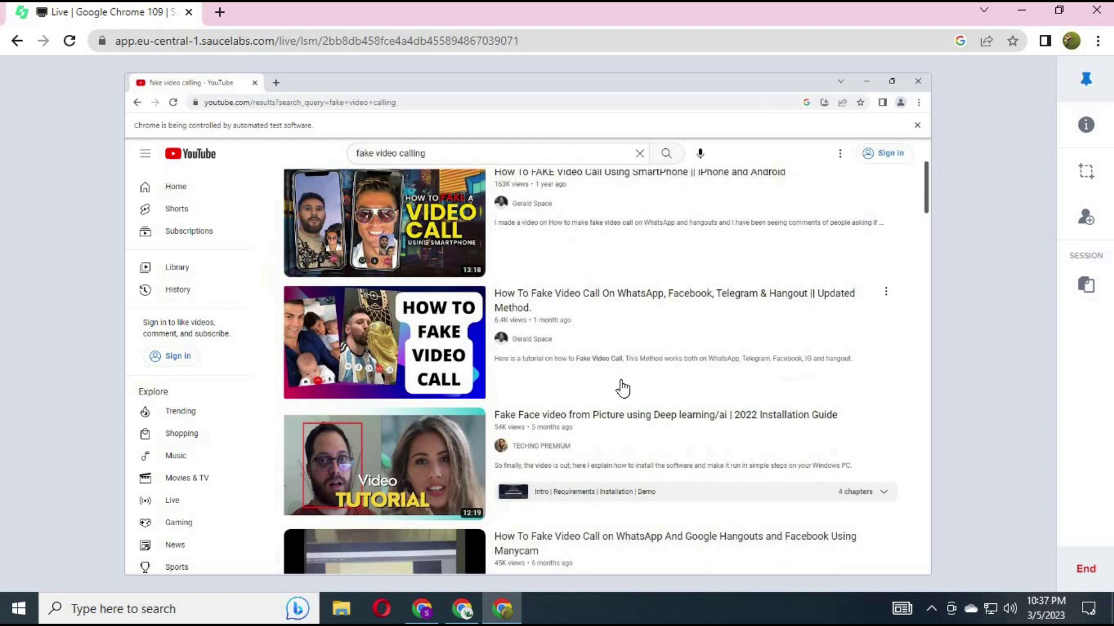
scroll(622, 388, "down", 8)
scroll(622, 389, "down", 7)
scroll(623, 388, "down", 10)
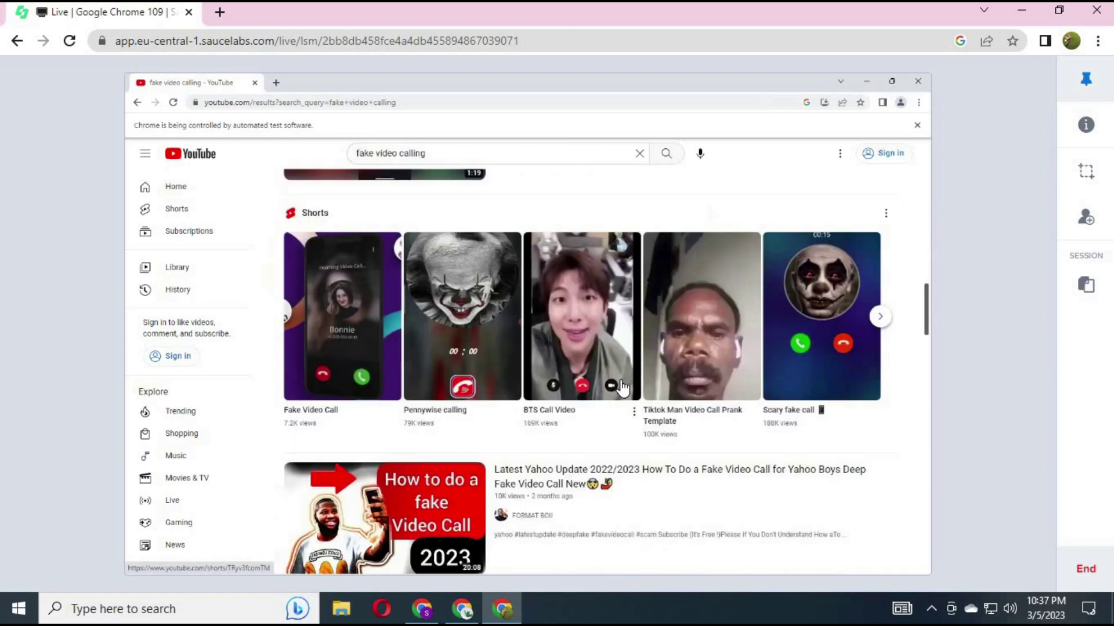
scroll(622, 388, "down", 8)
scroll(622, 388, "down", 7)
scroll(622, 389, "down", 5)
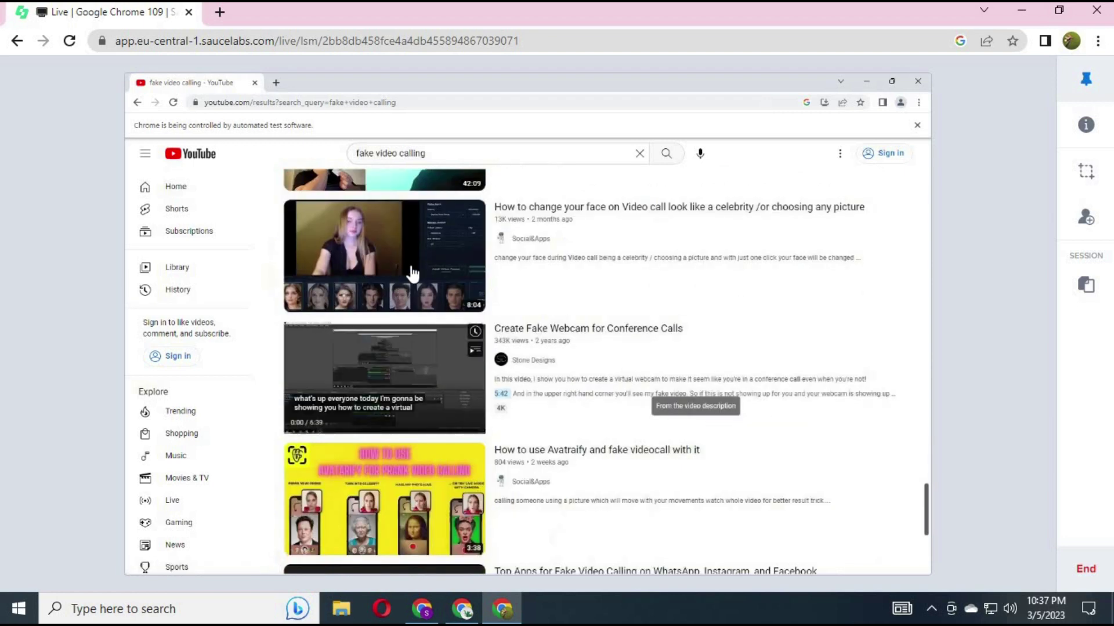
- Play 'How to change your face on Video call', with a YouTube TV trial tab opened alongside
left_click(411, 270)
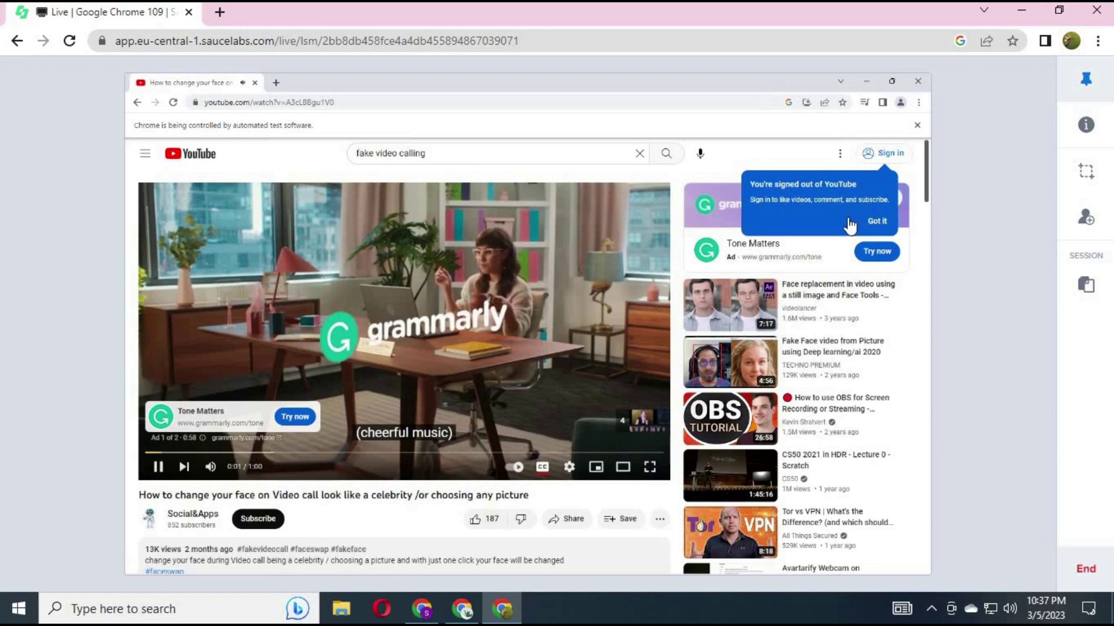
left_click(877, 223)
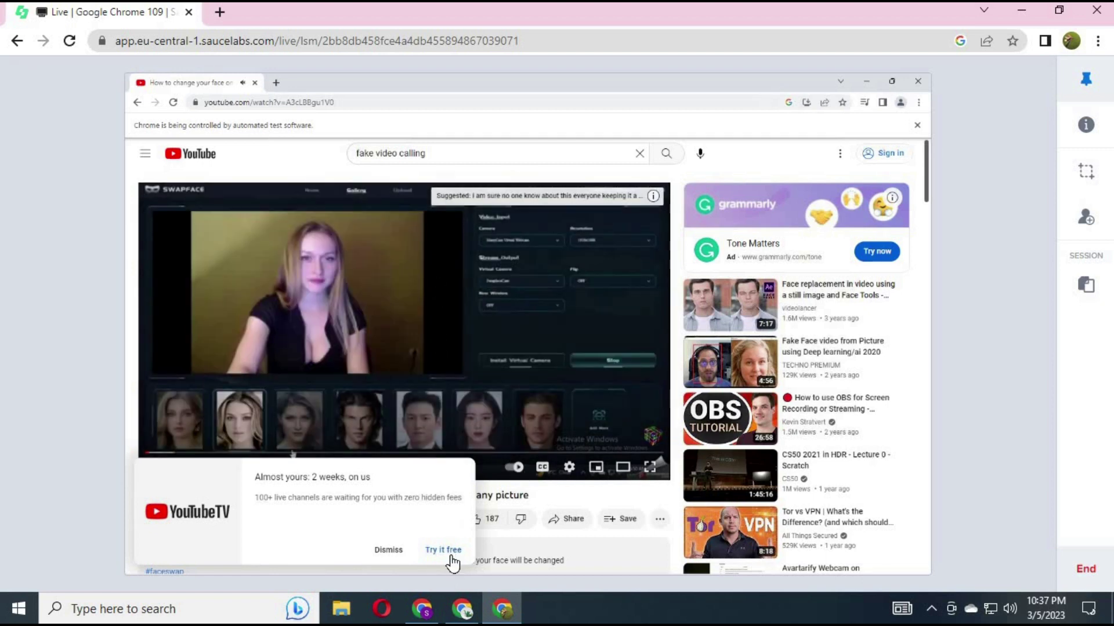
left_click(452, 551)
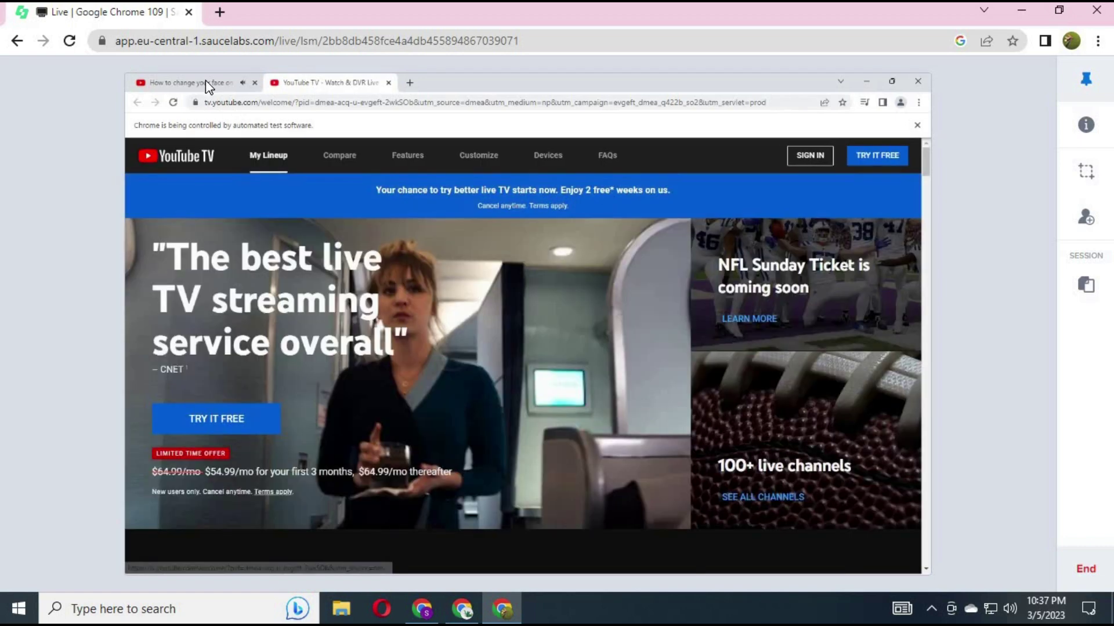
left_click(205, 81)
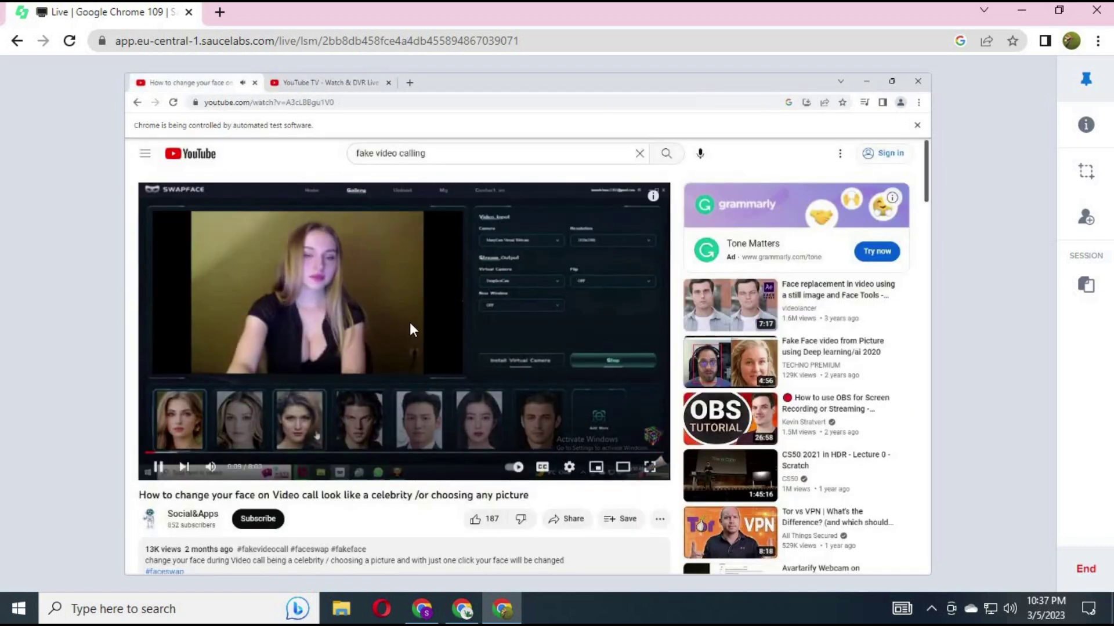
scroll(410, 326, "down", 3)
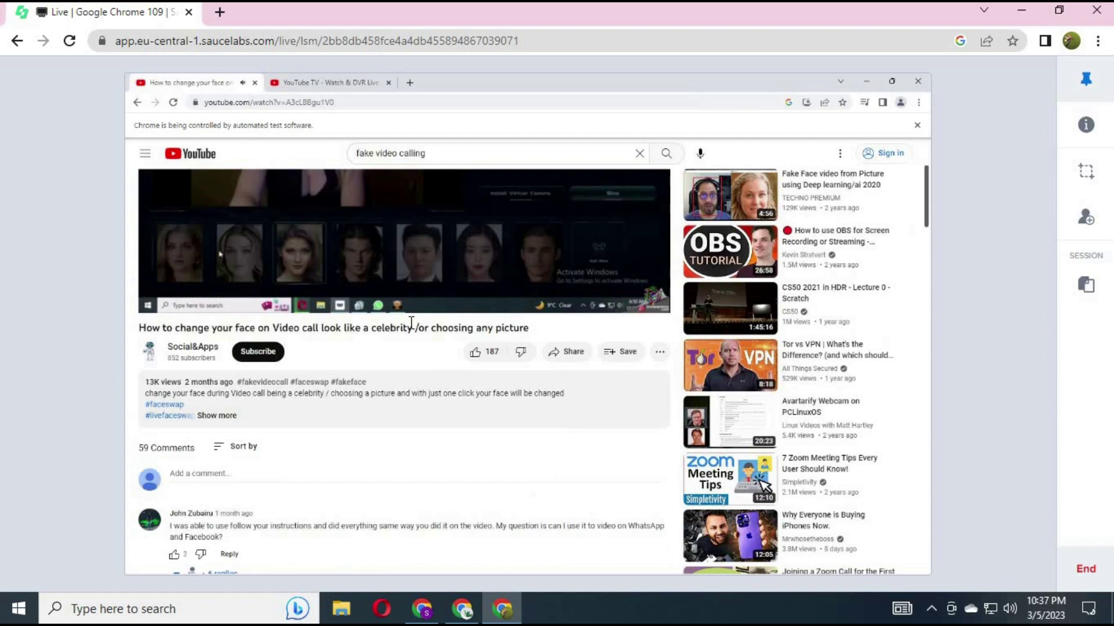
scroll(410, 328, "down", 4)
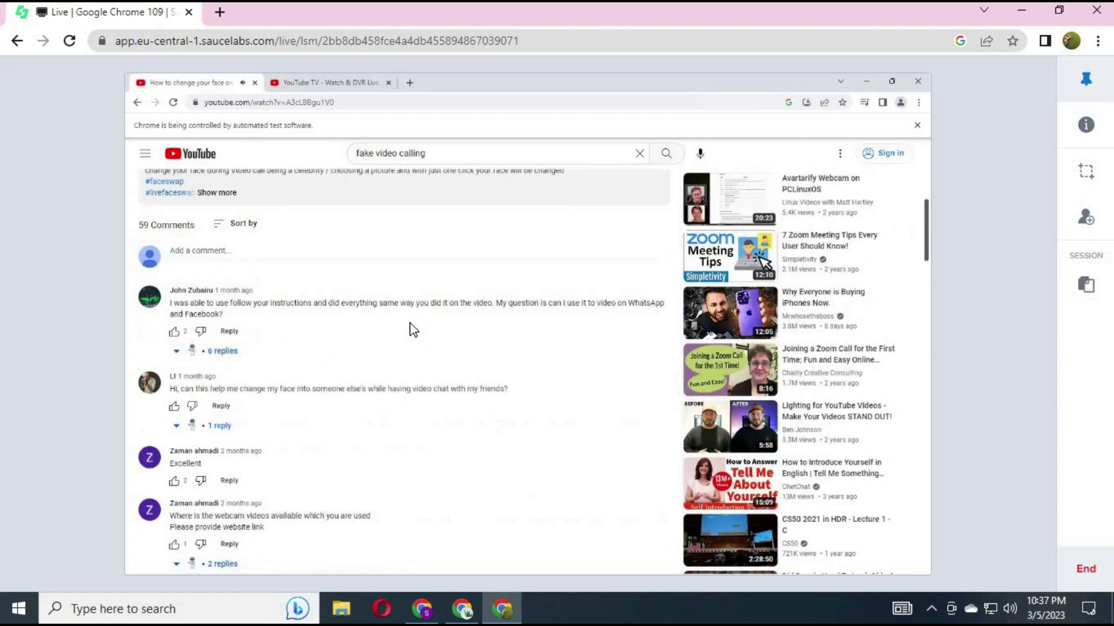
scroll(410, 313, "up", 7)
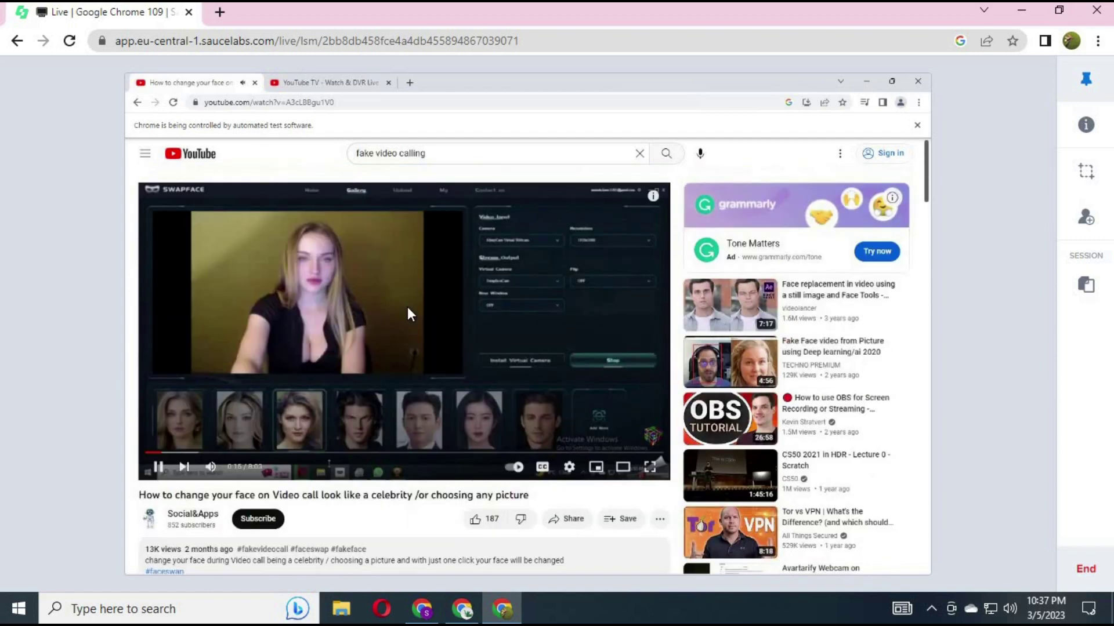